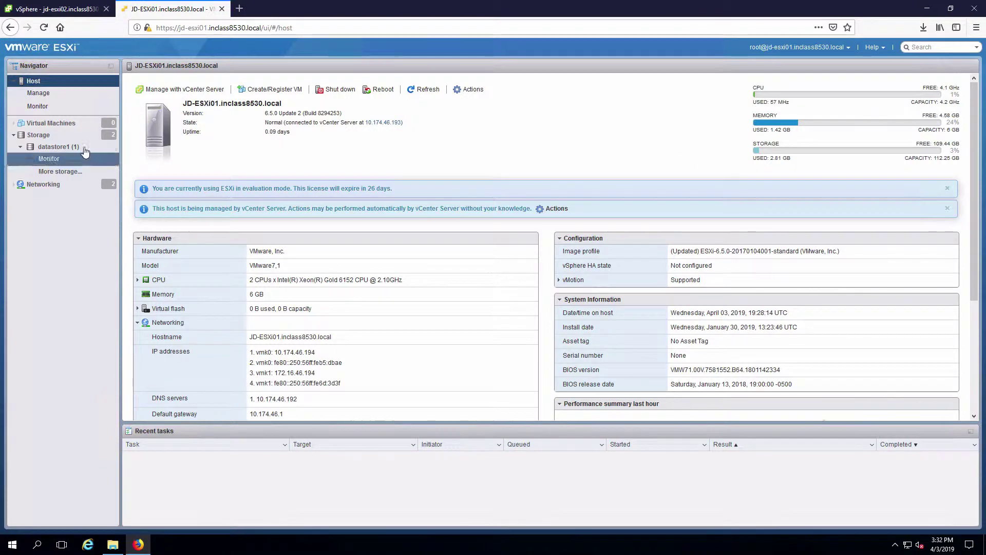
Open datastore1 in the Datastore browser to list its .sdd.sf folder and update-from-esxi6 file.
{"action": "left_click", "coordinate": [69, 151]}
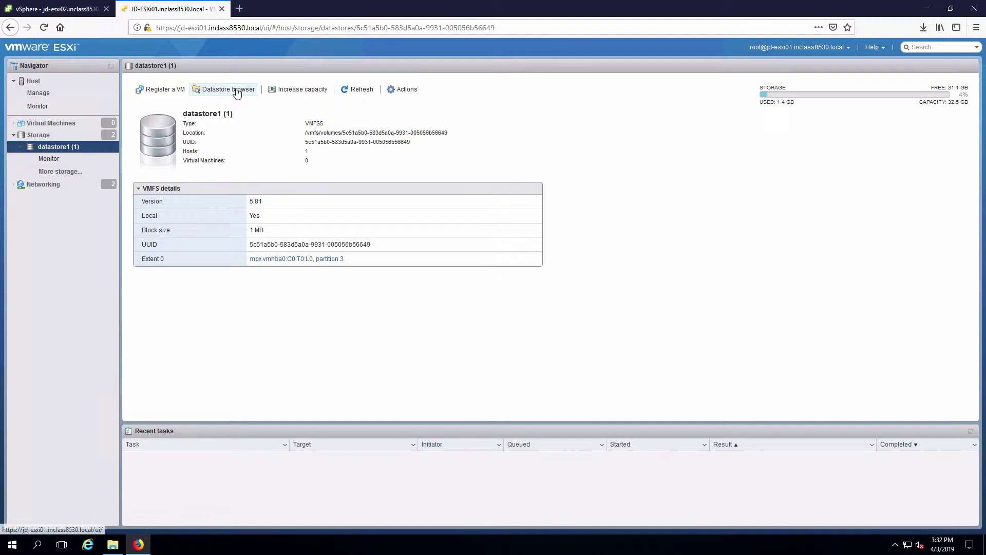
{"action": "left_click", "coordinate": [238, 91]}
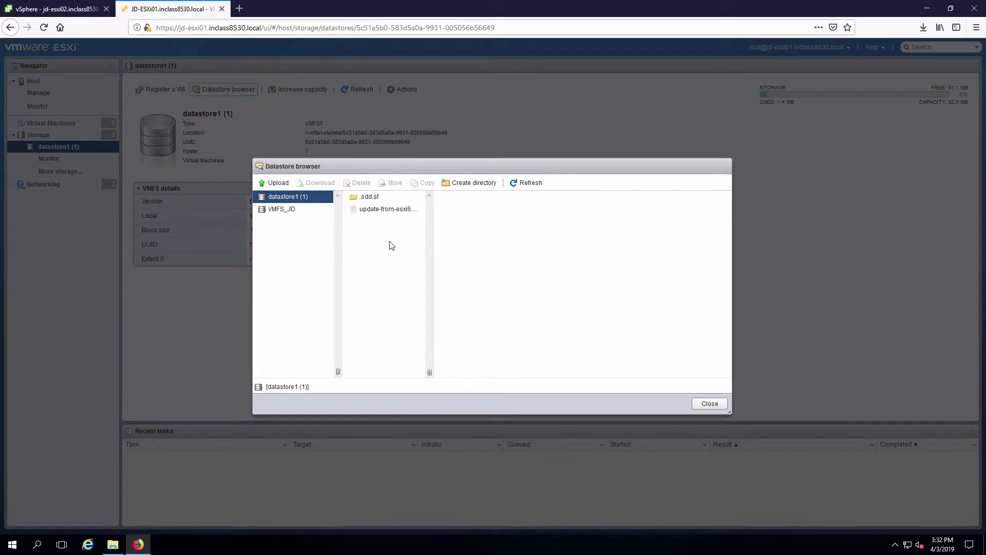
Create a new ISOs folder on datastore1 and select it.
{"action": "left_click", "coordinate": [473, 185]}
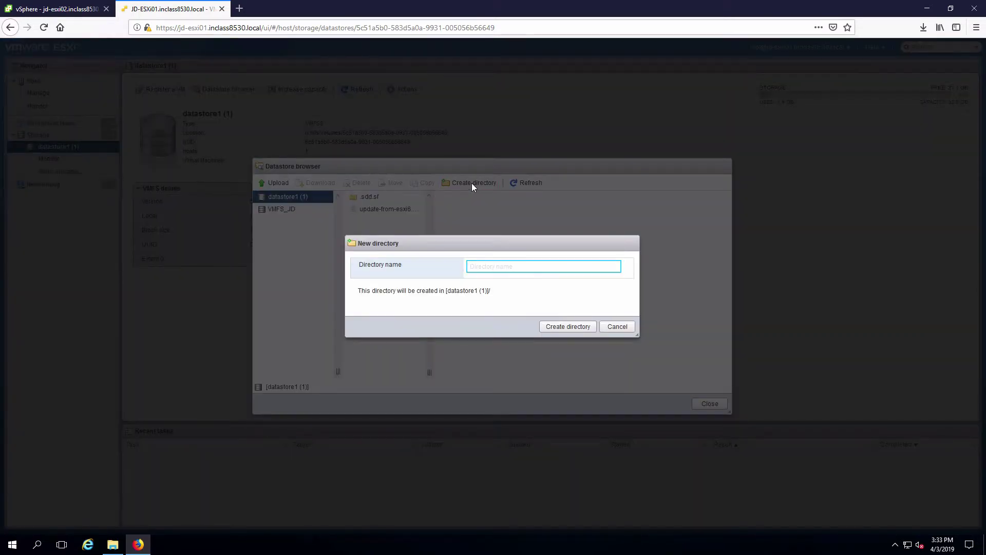
{"action": "type", "text": "ISOs"}
{"action": "left_click", "coordinate": [561, 326]}
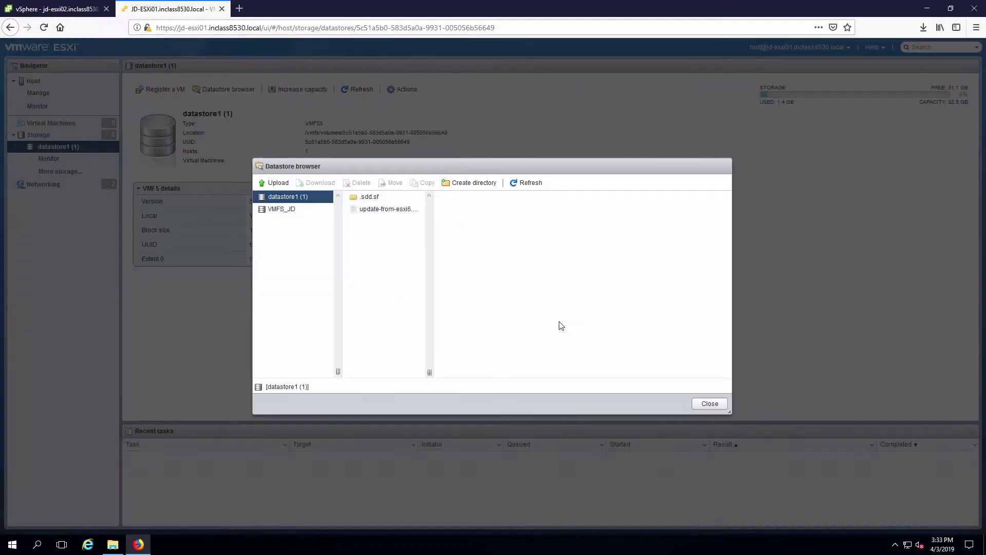
{"action": "left_click", "coordinate": [366, 210]}
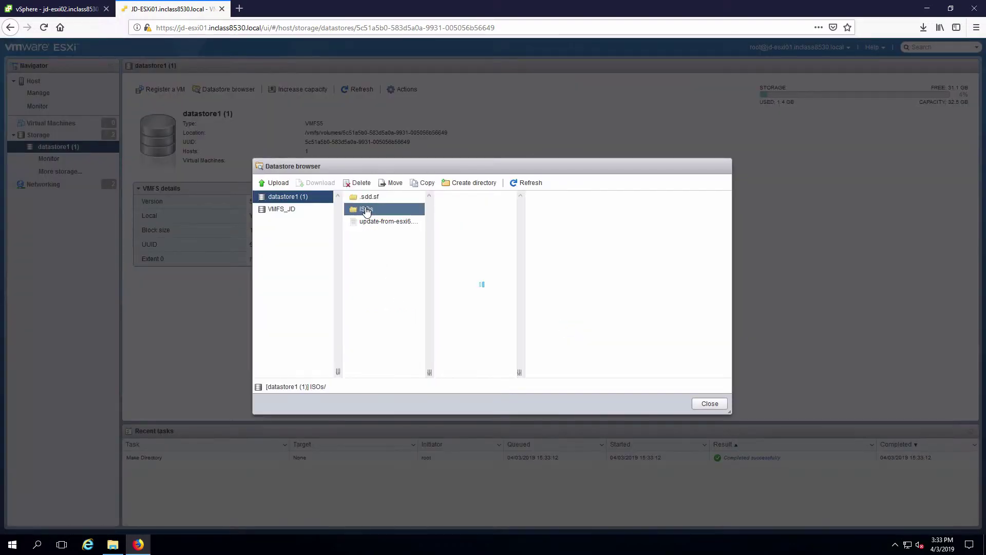
Choose CentOS-7-x86_64-DVD-1810 from the Desktop as the file to upload into ISOs.
{"action": "left_click", "coordinate": [270, 183]}
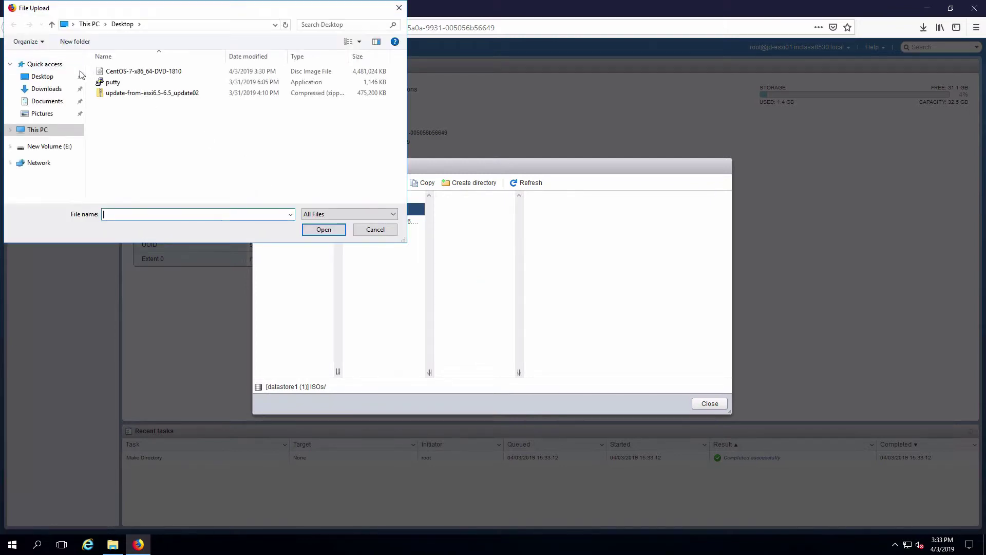
{"action": "left_click", "coordinate": [50, 82]}
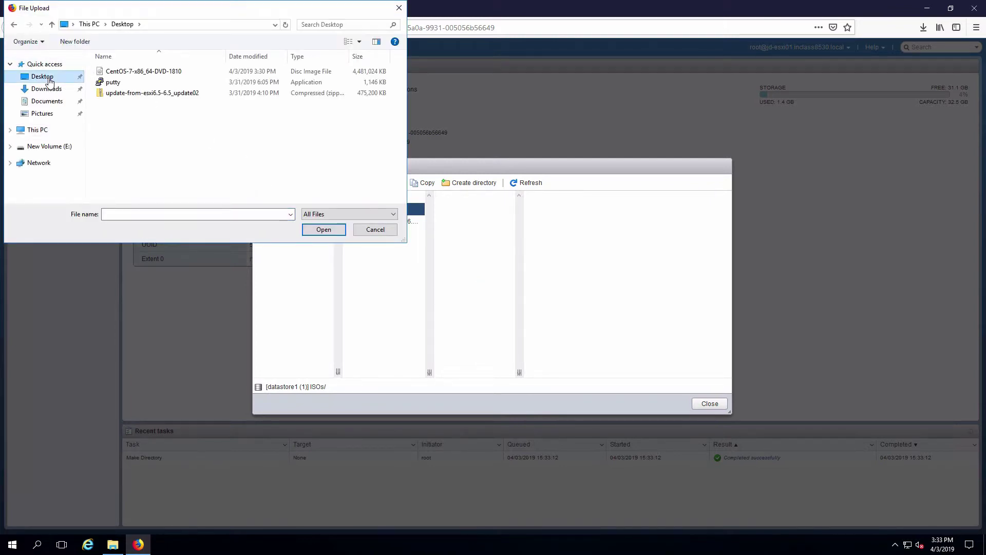
{"action": "left_click", "coordinate": [146, 74]}
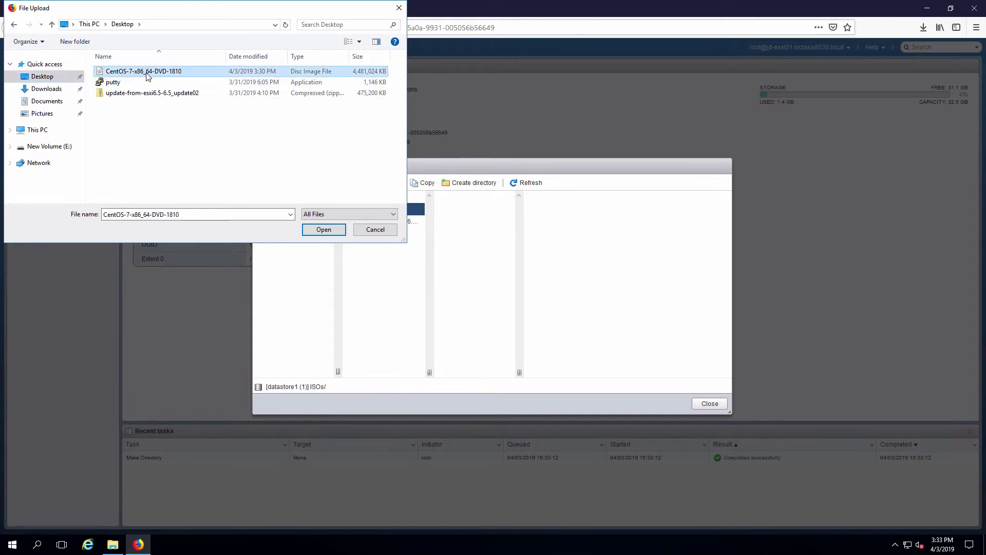
Upload the CentOS-7-x86_64-DVD-1810 image into ISOs, confirm it arrived, and close the browser.
{"action": "left_click", "coordinate": [323, 232]}
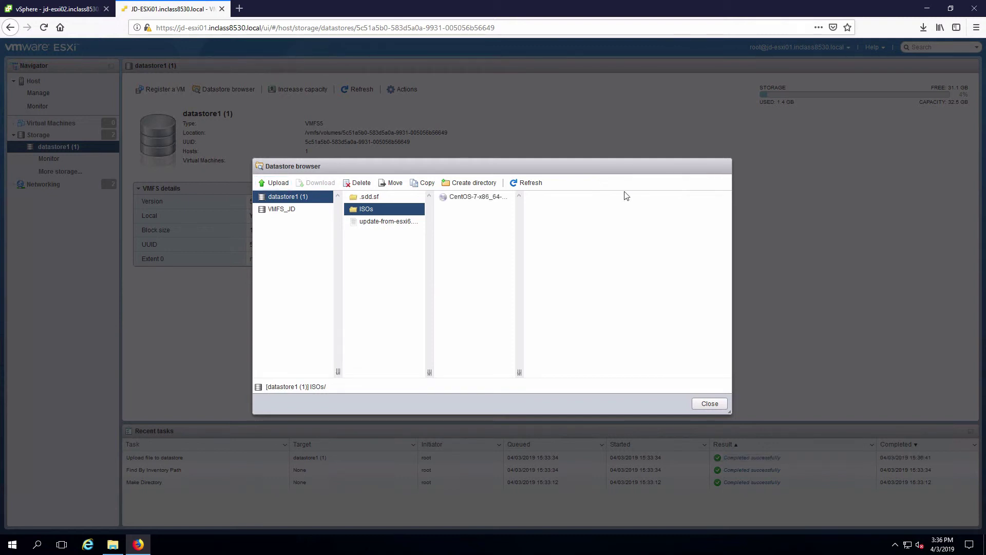
{"action": "left_click", "coordinate": [473, 198]}
{"action": "left_click", "coordinate": [705, 405]}
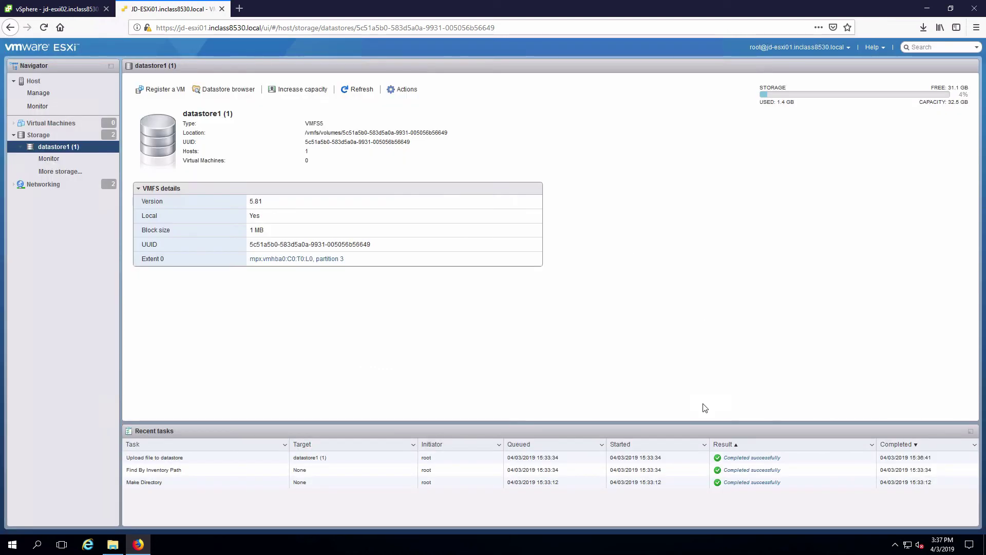